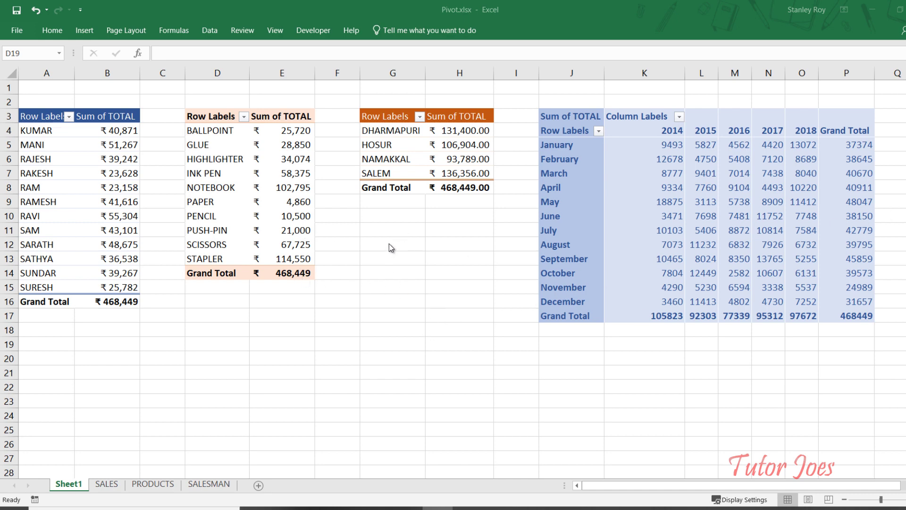
- Add PRODUCT beneath SALESMAN in the salesman pivot's Rows so each salesman breaks down by product
{"action": "left_click", "coordinate": [31, 129]}
{"action": "left_click", "coordinate": [40, 131]}
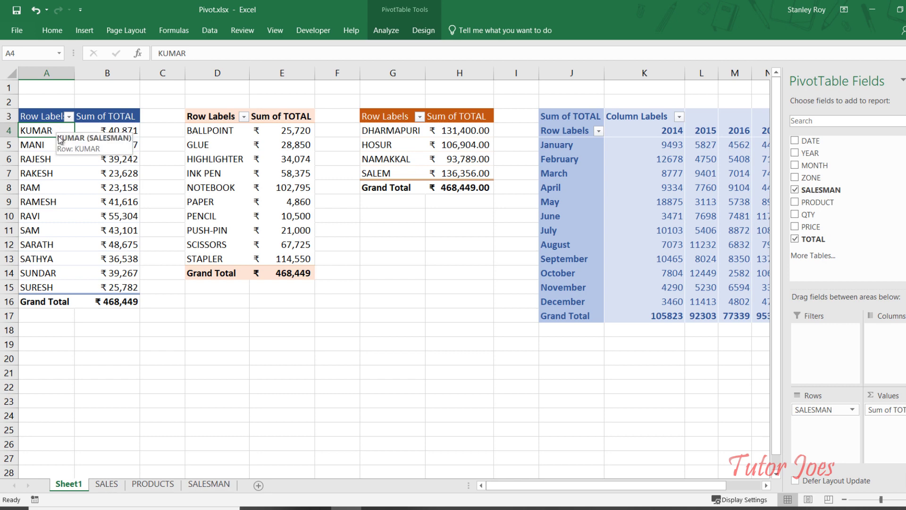
{"action": "left_click_drag", "start_coordinate": [769, 322], "coordinate": [637, 339]}
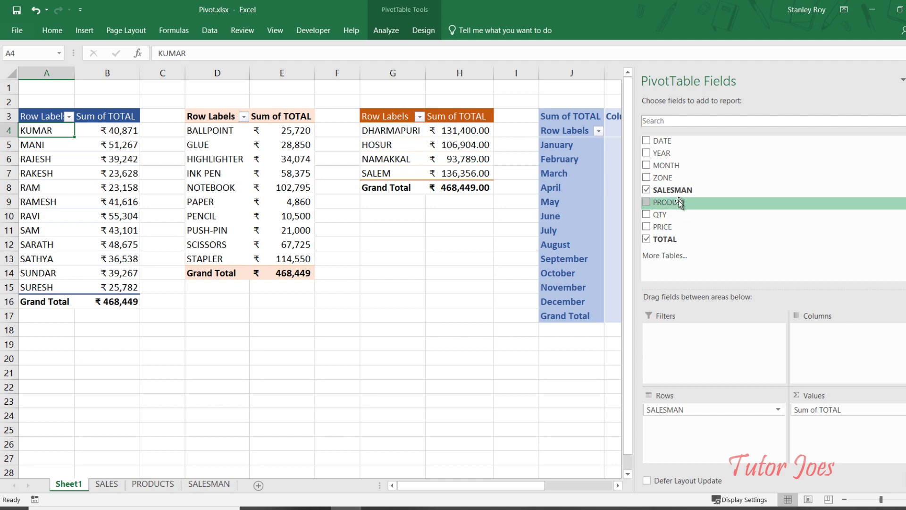
{"action": "left_click_drag", "start_coordinate": [682, 202], "coordinate": [717, 431]}
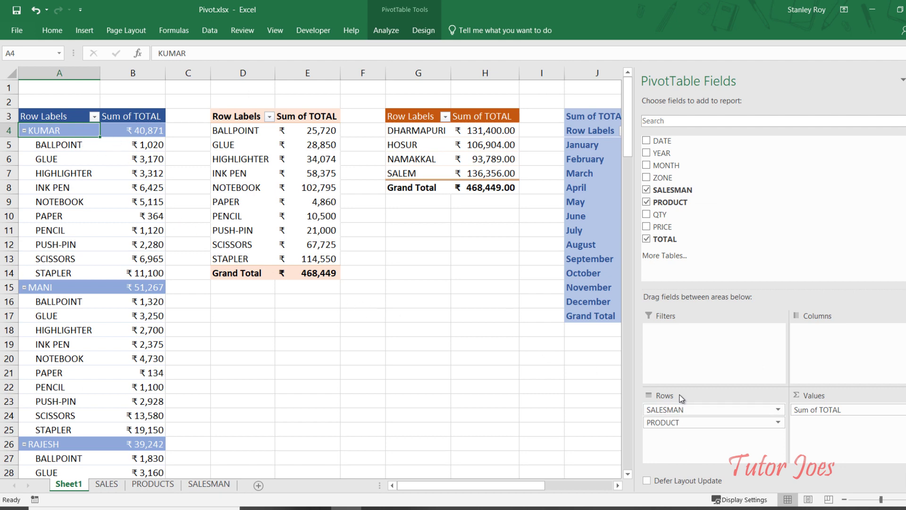
{"action": "left_click", "coordinate": [47, 146]}
{"action": "left_click", "coordinate": [53, 164]}
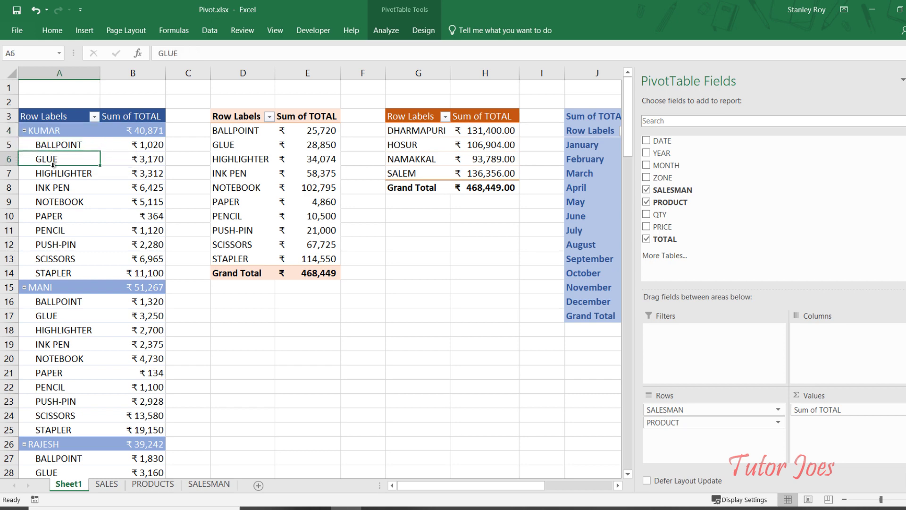
{"action": "left_click", "coordinate": [50, 172]}
{"action": "left_click", "coordinate": [51, 217]}
{"action": "left_click", "coordinate": [50, 230]}
{"action": "left_click_drag", "start_coordinate": [47, 245], "coordinate": [42, 262]}
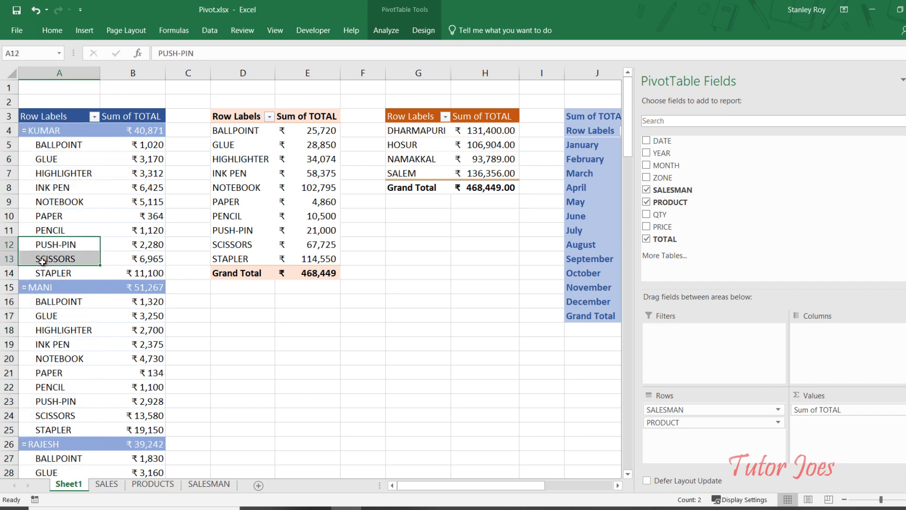
{"action": "left_click", "coordinate": [42, 262]}
{"action": "left_click", "coordinate": [136, 144]}
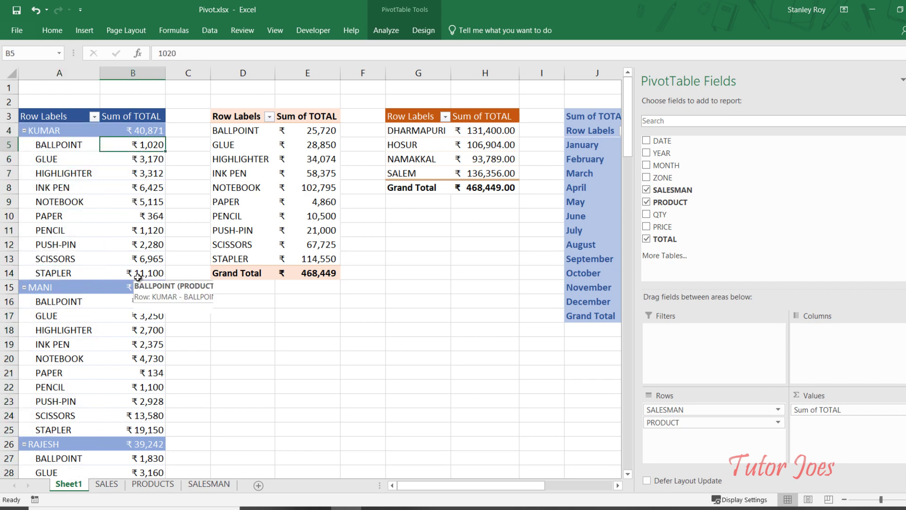
{"action": "left_click", "coordinate": [146, 132]}
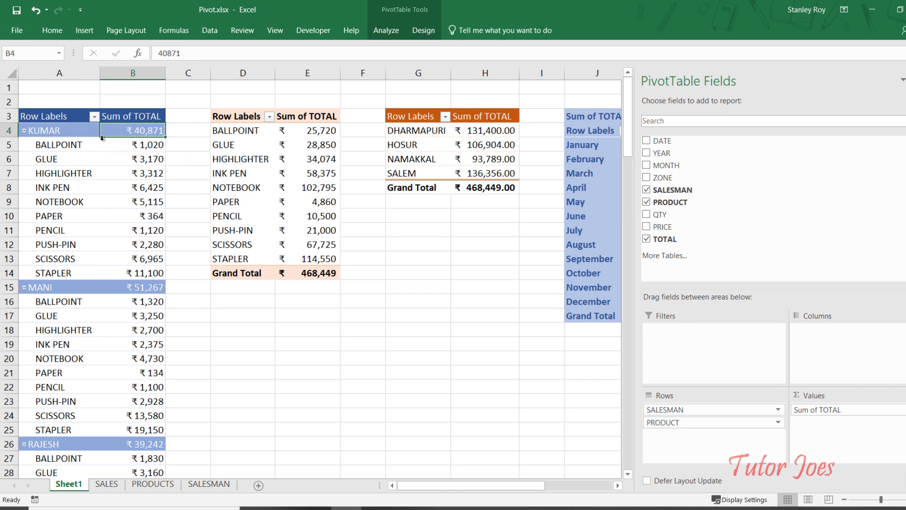
{"action": "left_click", "coordinate": [24, 131]}
{"action": "left_click", "coordinate": [24, 131]}
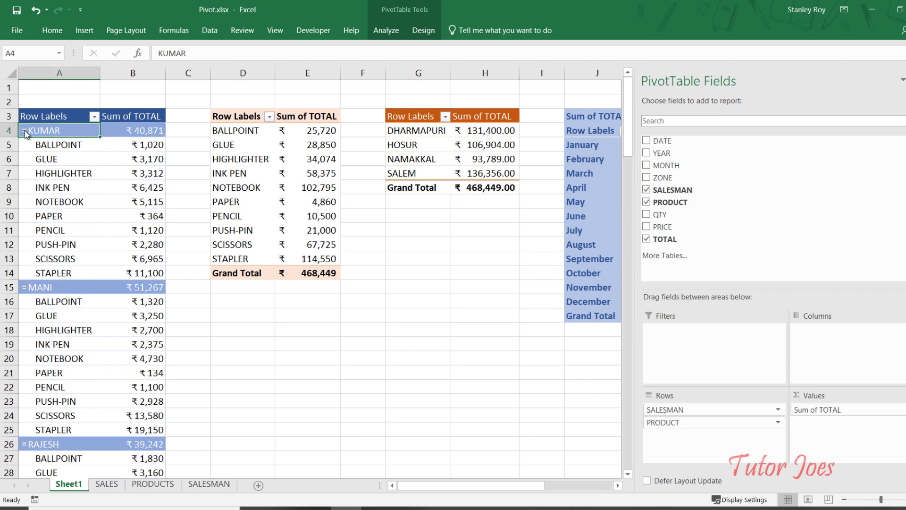
{"action": "left_click", "coordinate": [24, 131]}
{"action": "left_click", "coordinate": [25, 130]}
{"action": "left_click", "coordinate": [24, 130]}
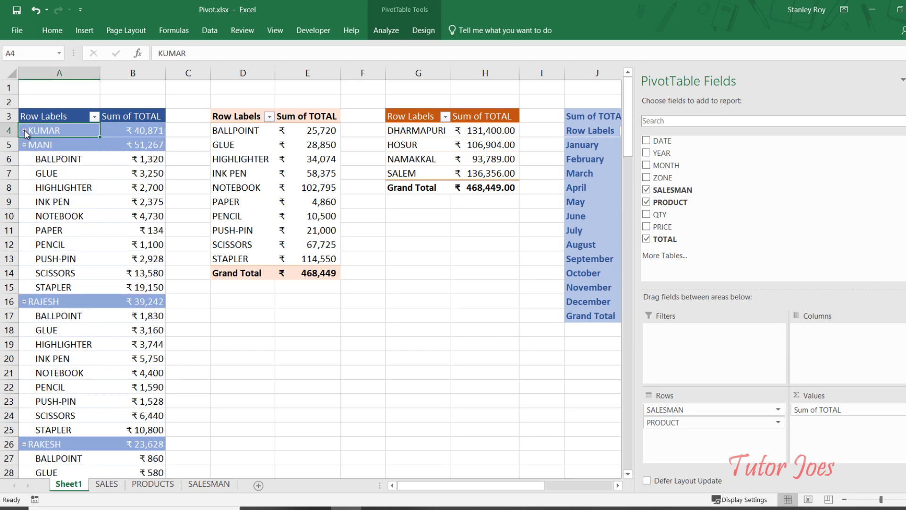
{"action": "left_click", "coordinate": [25, 131]}
{"action": "left_click", "coordinate": [24, 131]}
{"action": "left_click", "coordinate": [25, 130]}
{"action": "scroll", "coordinate": [129, 207], "scroll_direction": "down", "scroll_amount": 1}
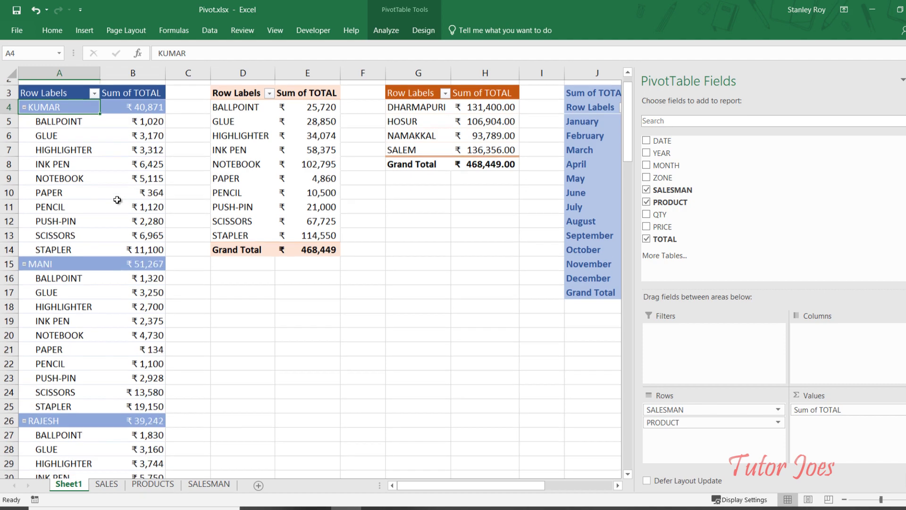
{"action": "scroll", "coordinate": [128, 206], "scroll_direction": "down", "scroll_amount": 2}
{"action": "scroll", "coordinate": [125, 203], "scroll_direction": "down", "scroll_amount": 3}
{"action": "scroll", "coordinate": [121, 200], "scroll_direction": "down", "scroll_amount": 4}
{"action": "scroll", "coordinate": [121, 200], "scroll_direction": "down", "scroll_amount": 4}
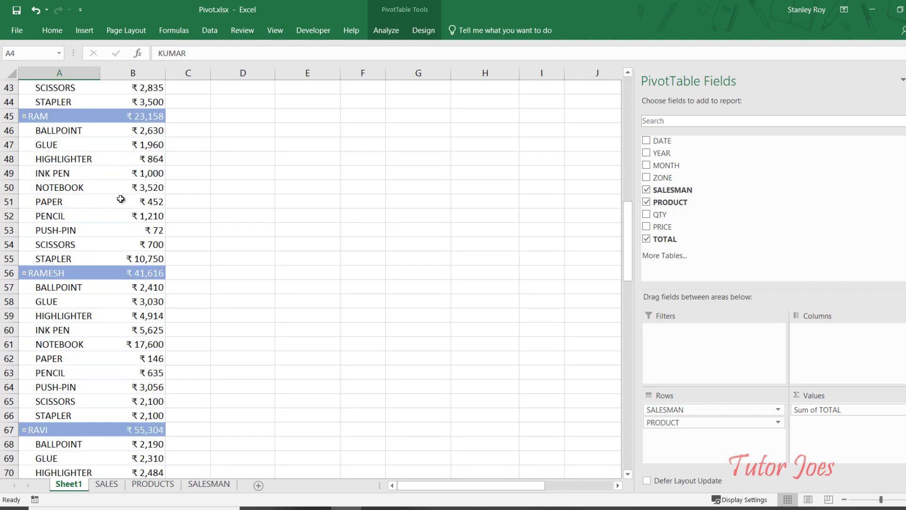
{"action": "scroll", "coordinate": [123, 210], "scroll_direction": "down", "scroll_amount": 5}
{"action": "scroll", "coordinate": [124, 217], "scroll_direction": "down", "scroll_amount": 4}
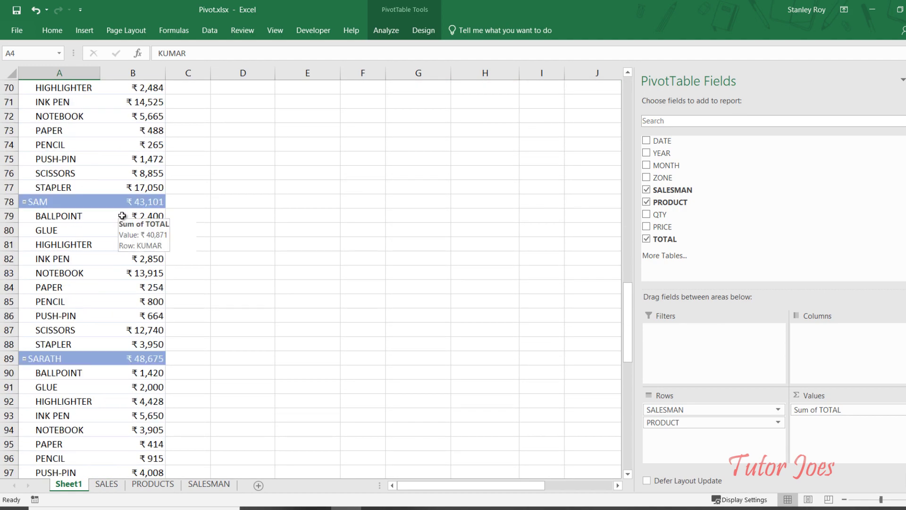
{"action": "scroll", "coordinate": [125, 228], "scroll_direction": "down", "scroll_amount": 9}
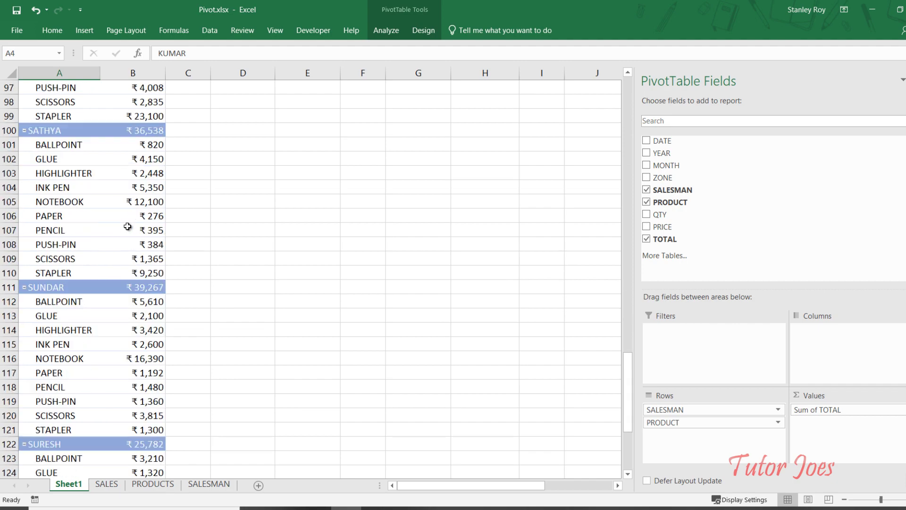
{"action": "scroll", "coordinate": [126, 227], "scroll_direction": "down", "scroll_amount": 6}
{"action": "scroll", "coordinate": [128, 227], "scroll_direction": "up", "scroll_amount": 7}
{"action": "scroll", "coordinate": [126, 227], "scroll_direction": "up", "scroll_amount": 9}
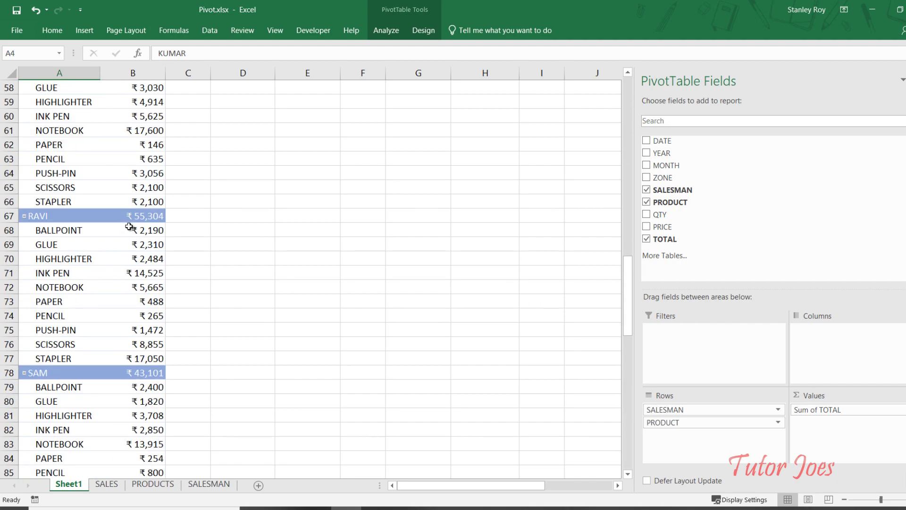
{"action": "scroll", "coordinate": [127, 228], "scroll_direction": "up", "scroll_amount": 9}
{"action": "scroll", "coordinate": [126, 230], "scroll_direction": "up", "scroll_amount": 8}
{"action": "scroll", "coordinate": [125, 230], "scroll_direction": "up", "scroll_amount": 5}
- Add SALESMAN beneath PRODUCT in the product pivot's Rows
{"action": "left_click", "coordinate": [247, 160]}
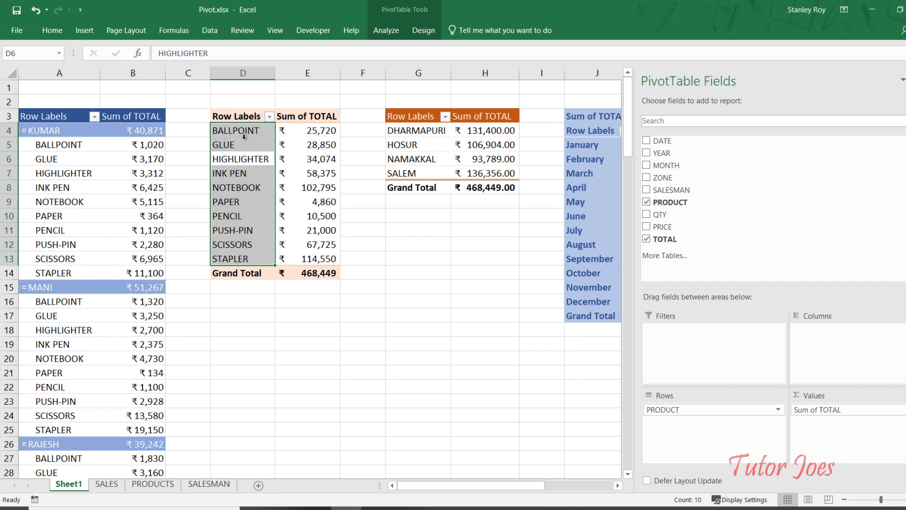
{"action": "left_click", "coordinate": [246, 136]}
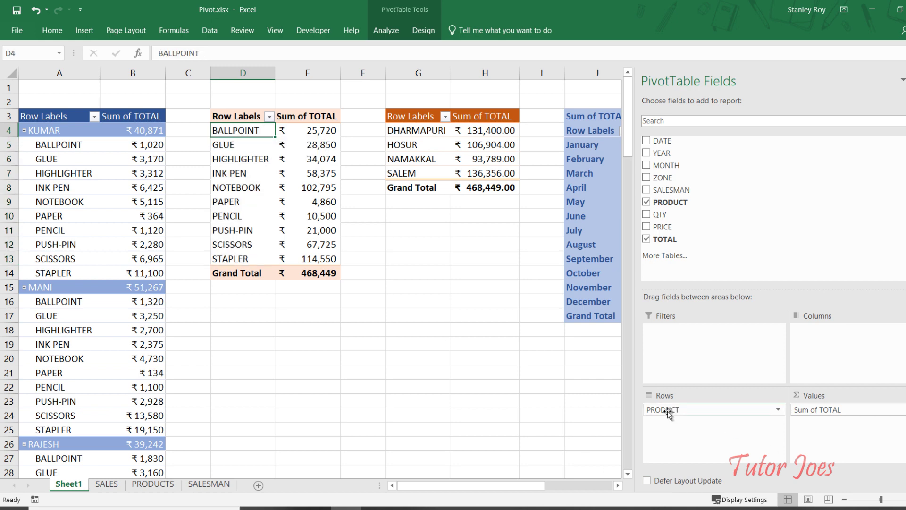
{"action": "left_click_drag", "start_coordinate": [672, 189], "coordinate": [699, 440]}
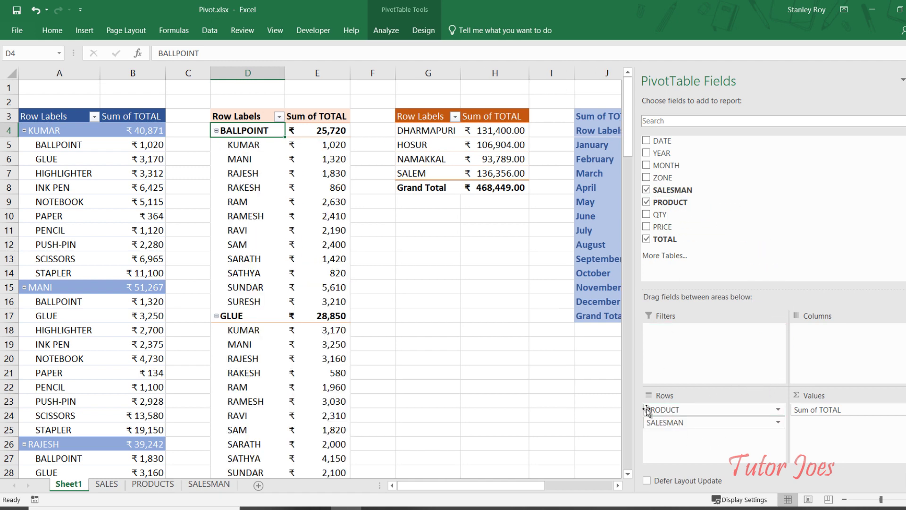
- Toggle BALLPOINT's salesman rows collapsed and expanded, leaving them expanded
{"action": "left_click", "coordinate": [242, 125]}
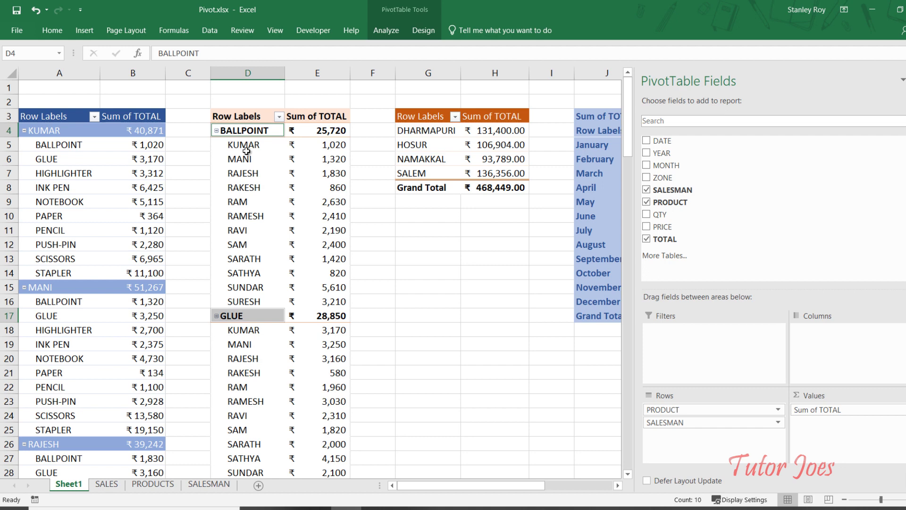
{"action": "left_click_drag", "start_coordinate": [246, 152], "coordinate": [241, 307]}
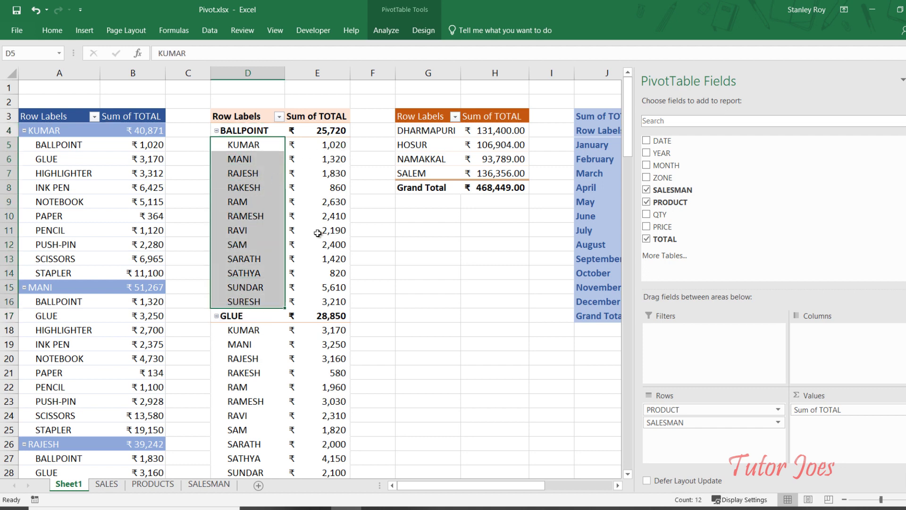
{"action": "left_click", "coordinate": [217, 133]}
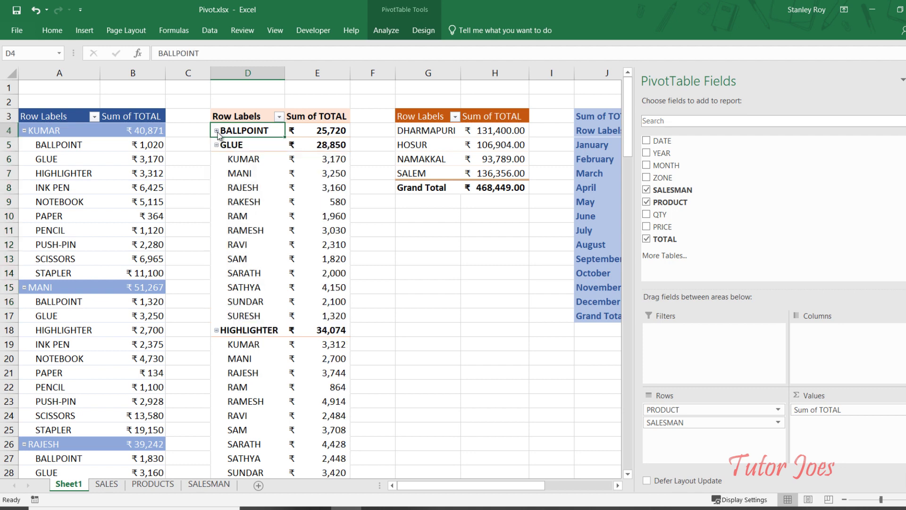
{"action": "left_click", "coordinate": [218, 132]}
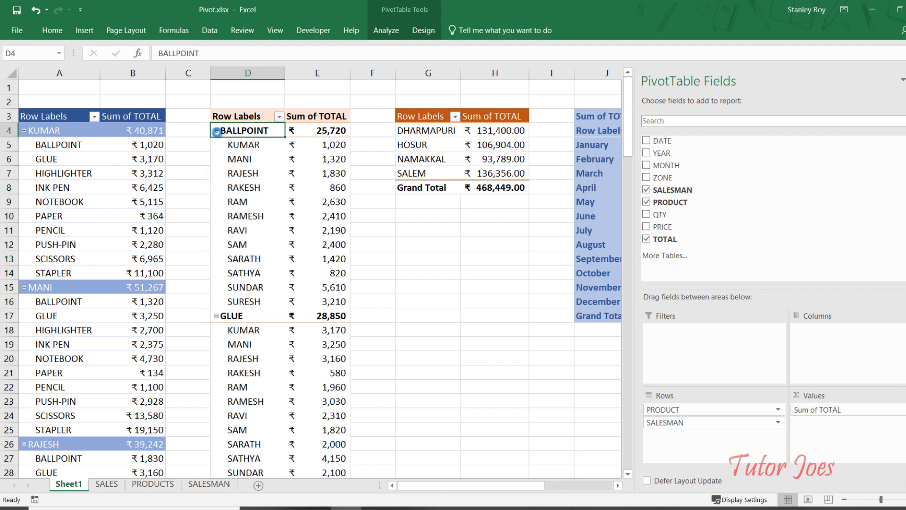
{"action": "left_click", "coordinate": [217, 131]}
{"action": "left_click", "coordinate": [216, 130]}
{"action": "left_click", "coordinate": [217, 131]}
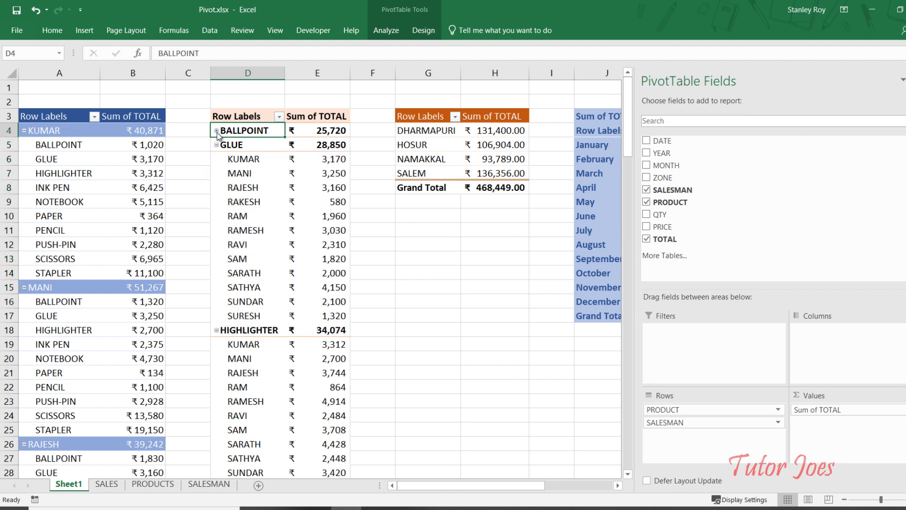
{"action": "left_click", "coordinate": [215, 132]}
{"action": "left_click", "coordinate": [426, 131]}
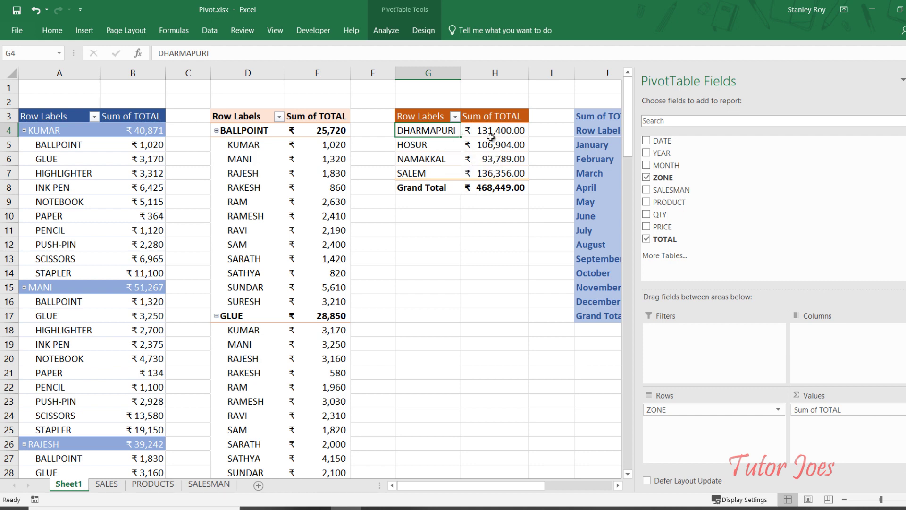
- Add SALESMAN beneath ZONE in the zone pivot's Rows so each zone lists its salesmen
{"action": "left_click", "coordinate": [665, 410]}
{"action": "left_click", "coordinate": [689, 451]}
{"action": "mouse_move", "coordinate": [678, 190]}
{"action": "left_mouse_down"}
{"action": "mouse_move", "coordinate": [726, 211]}
{"action": "mouse_move", "coordinate": [709, 441]}
{"action": "left_mouse_up"}
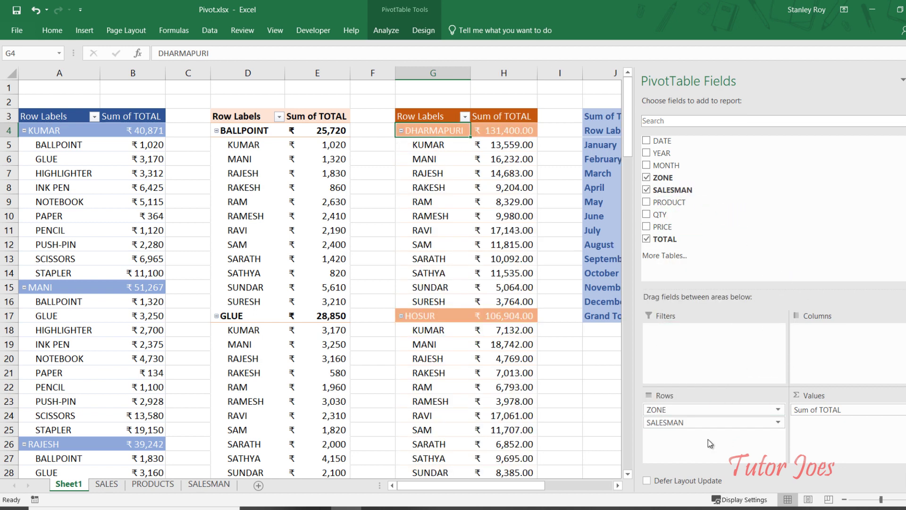
{"action": "left_click", "coordinate": [425, 144]}
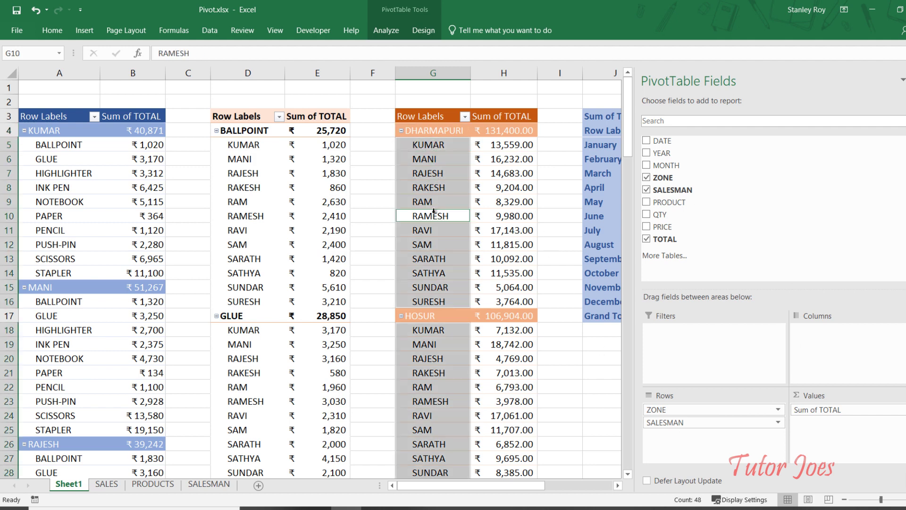
{"action": "left_click", "coordinate": [425, 245]}
{"action": "left_click", "coordinate": [428, 145]}
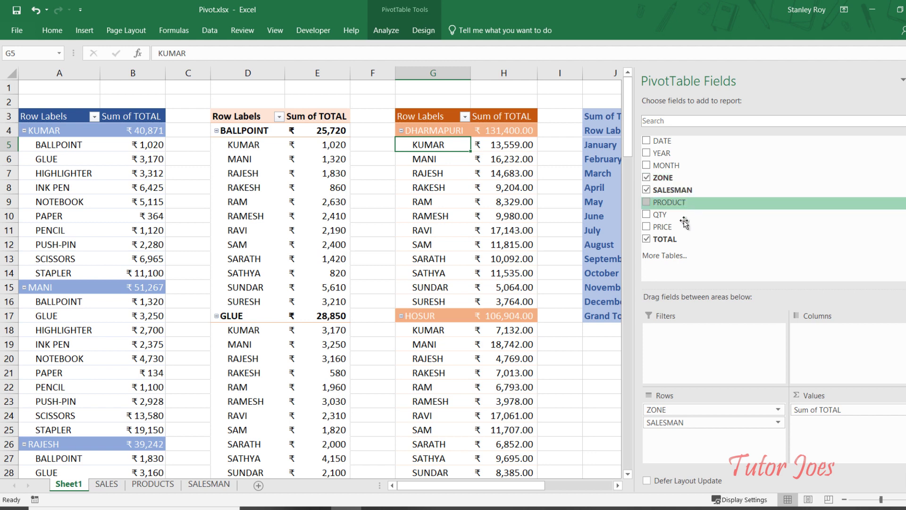
- Add PRODUCT as a third row level below SALESMAN in the zone pivot
{"action": "mouse_move", "coordinate": [670, 202]}
{"action": "left_mouse_down"}
{"action": "mouse_move", "coordinate": [793, 364]}
{"action": "mouse_move", "coordinate": [727, 445]}
{"action": "left_mouse_up"}
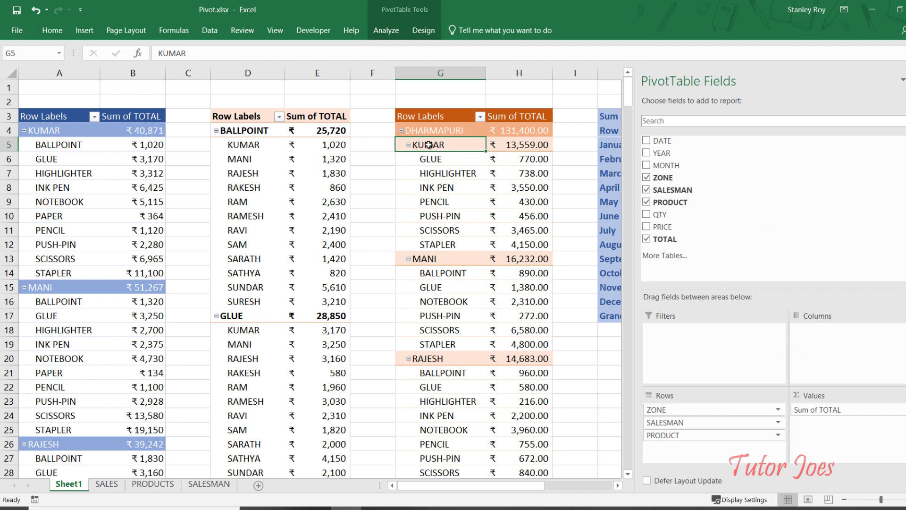
- Collapse KUMAR's product rows under DHARMAPURI in the zone pivot
{"action": "left_click", "coordinate": [407, 146]}
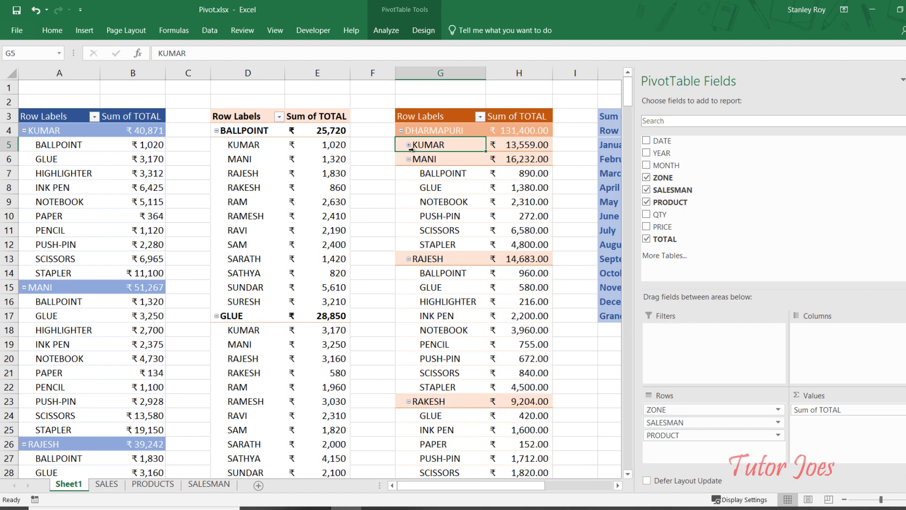
{"action": "scroll", "coordinate": [451, 222], "scroll_direction": "down", "scroll_amount": 1}
{"action": "scroll", "coordinate": [452, 220], "scroll_direction": "down", "scroll_amount": 7}
{"action": "scroll", "coordinate": [451, 216], "scroll_direction": "down", "scroll_amount": 6}
{"action": "scroll", "coordinate": [452, 215], "scroll_direction": "down", "scroll_amount": 11}
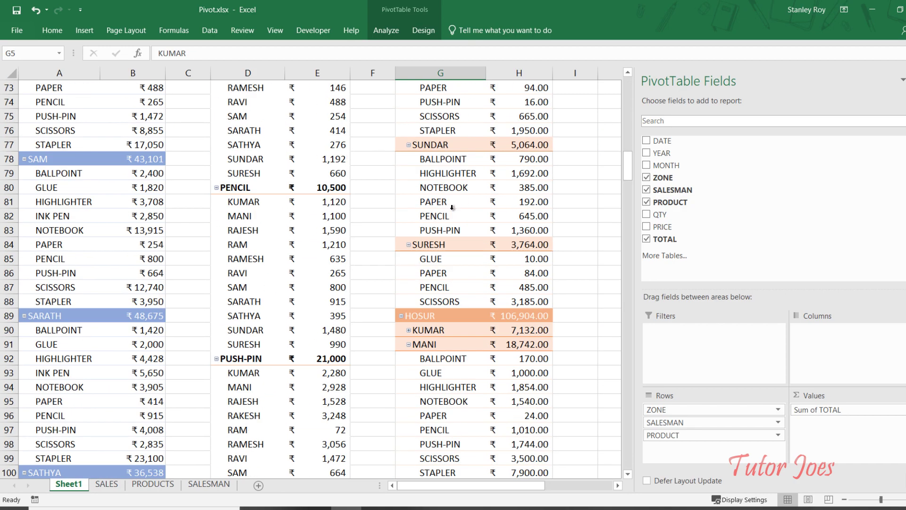
{"action": "scroll", "coordinate": [461, 241], "scroll_direction": "down", "scroll_amount": 4}
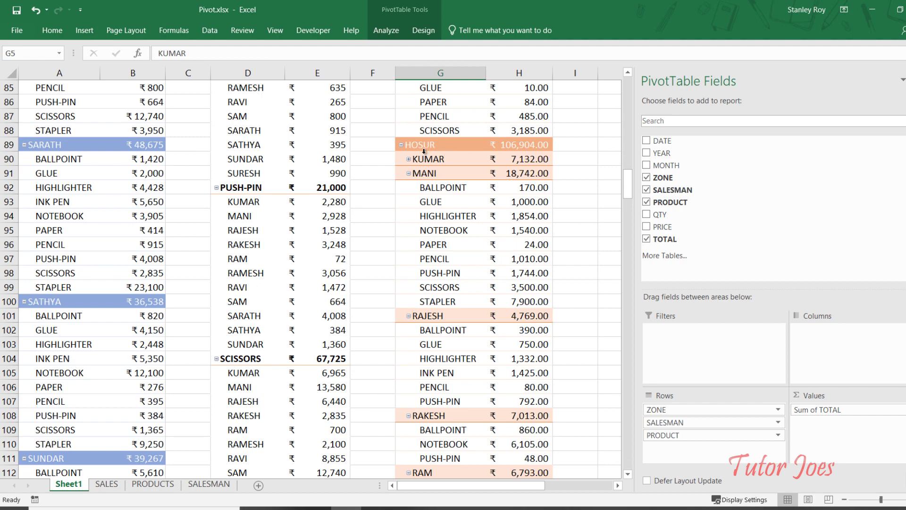
{"action": "scroll", "coordinate": [414, 204], "scroll_direction": "down", "scroll_amount": 3}
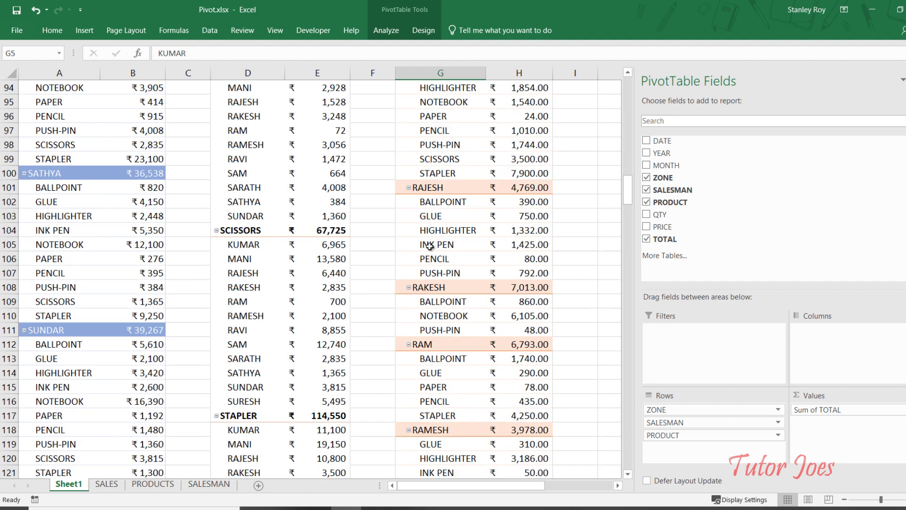
{"action": "scroll", "coordinate": [434, 236], "scroll_direction": "down", "scroll_amount": 2}
{"action": "scroll", "coordinate": [467, 283], "scroll_direction": "down", "scroll_amount": 5}
{"action": "scroll", "coordinate": [470, 280], "scroll_direction": "down", "scroll_amount": 1}
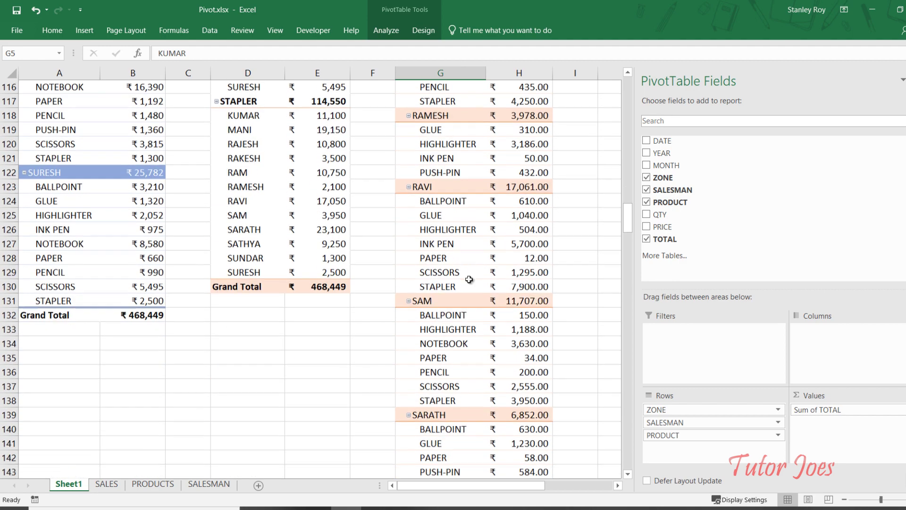
{"action": "scroll", "coordinate": [465, 239], "scroll_direction": "down", "scroll_amount": 3}
- Collapse MANI's product rows under DHARMAPURI as well
{"action": "scroll", "coordinate": [488, 222], "scroll_direction": "up", "scroll_amount": 5}
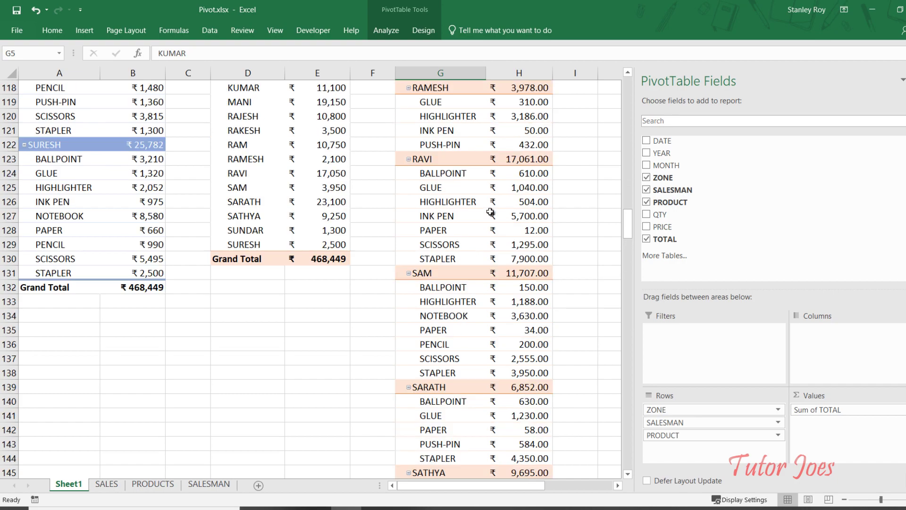
{"action": "scroll", "coordinate": [491, 204], "scroll_direction": "up", "scroll_amount": 2}
{"action": "scroll", "coordinate": [495, 203], "scroll_direction": "up", "scroll_amount": 9}
{"action": "scroll", "coordinate": [494, 201], "scroll_direction": "up", "scroll_amount": 6}
{"action": "scroll", "coordinate": [497, 177], "scroll_direction": "up", "scroll_amount": 7}
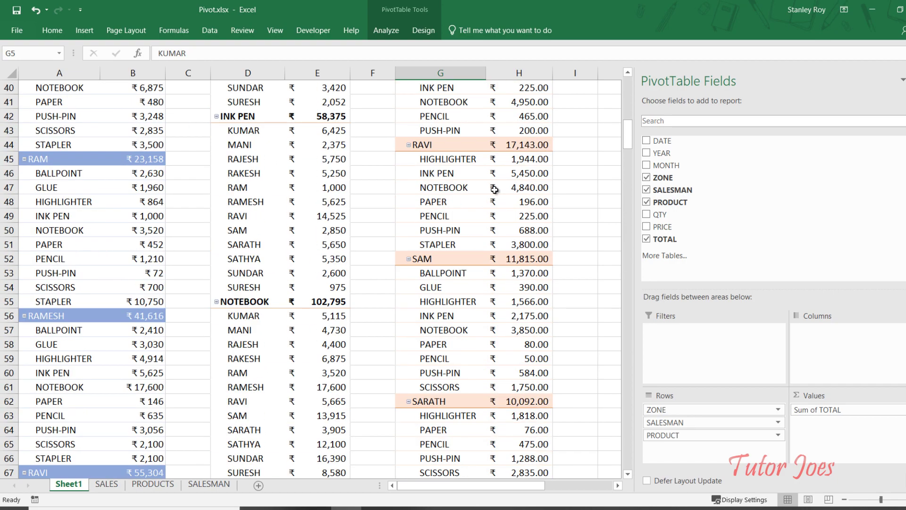
{"action": "scroll", "coordinate": [494, 175], "scroll_direction": "up", "scroll_amount": 13}
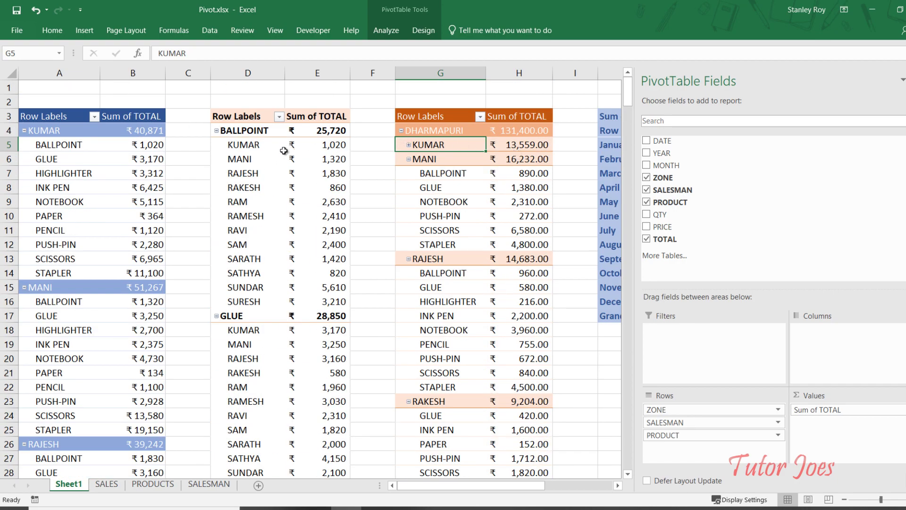
{"action": "left_click", "coordinate": [409, 160]}
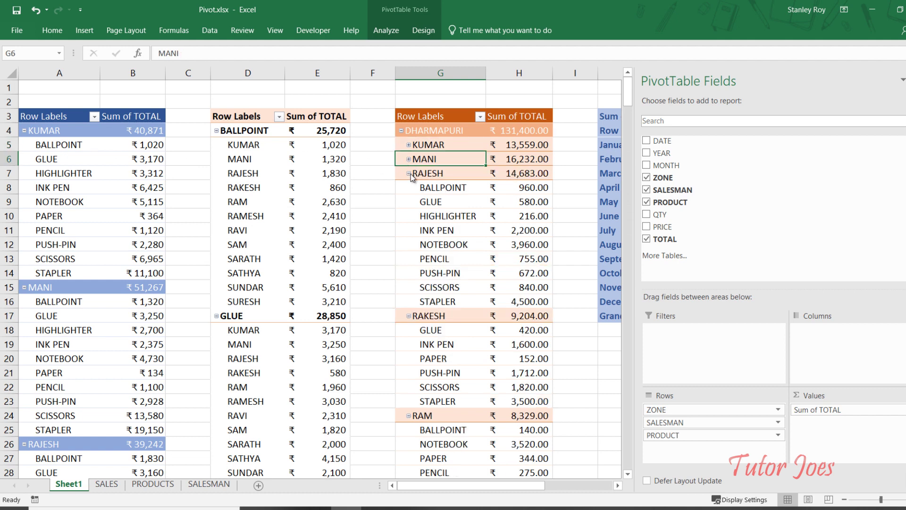
{"action": "left_click", "coordinate": [410, 173]}
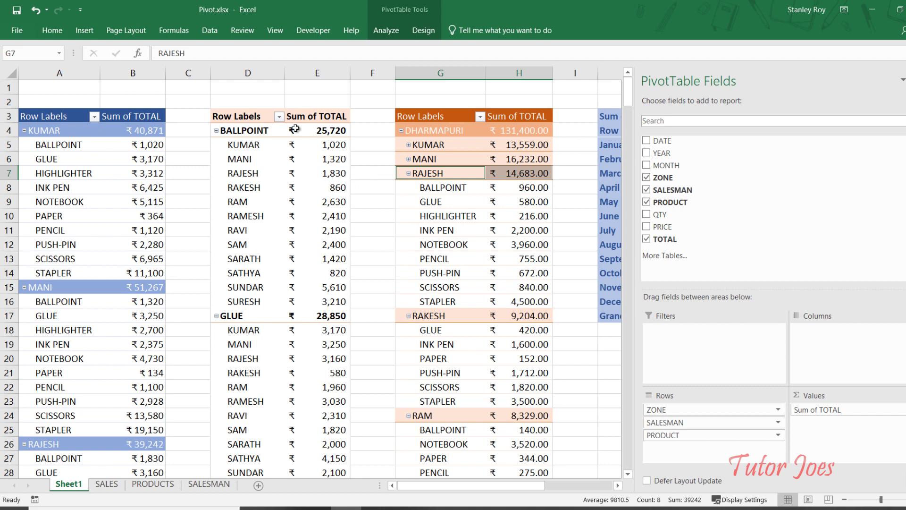
{"action": "left_click", "coordinate": [67, 133]}
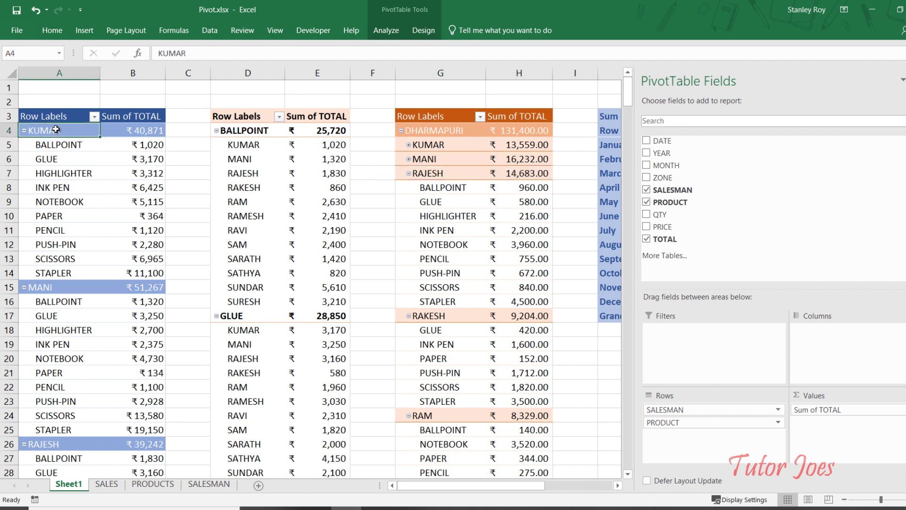
- Collapse the entire SALESMAN field in the first pivot, leaving KUMAR through SURESH totals above ₹468,449
{"action": "right_click", "coordinate": [55, 129]}
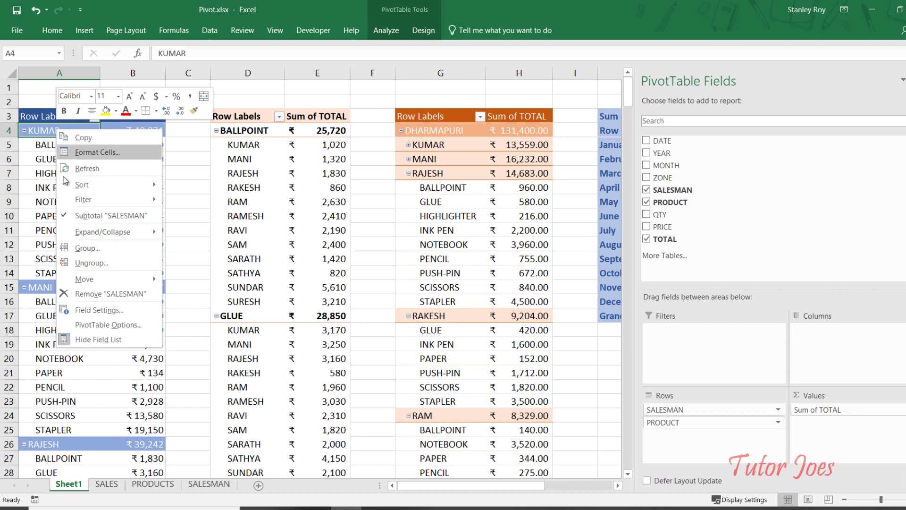
{"action": "mouse_move", "coordinate": [103, 231]}
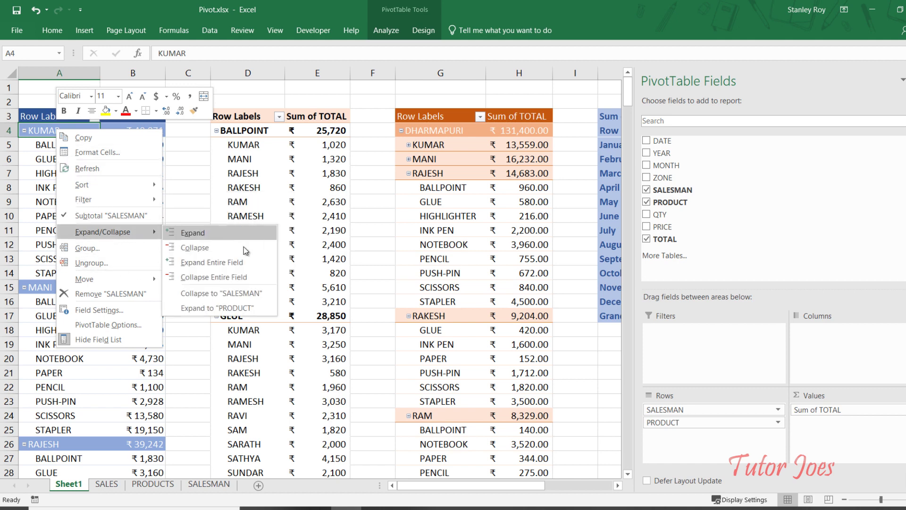
{"action": "left_click", "coordinate": [234, 286]}
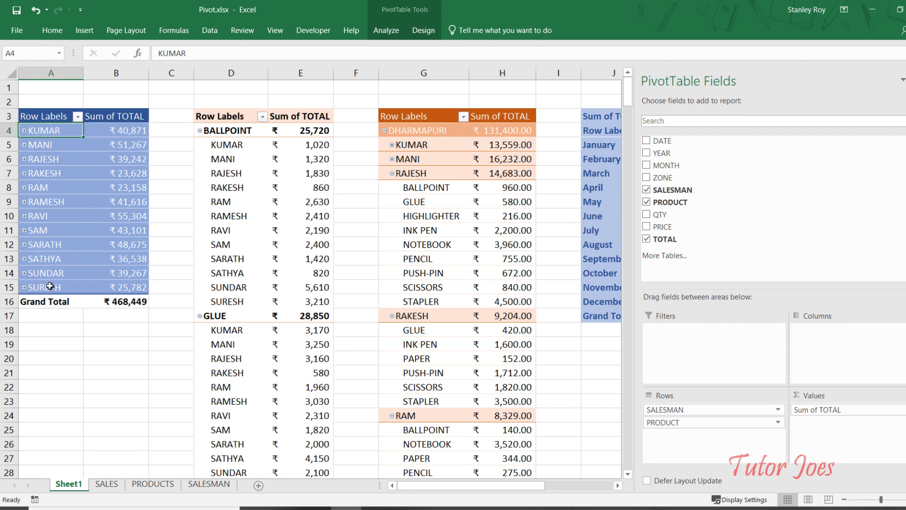
{"action": "left_click", "coordinate": [224, 134]}
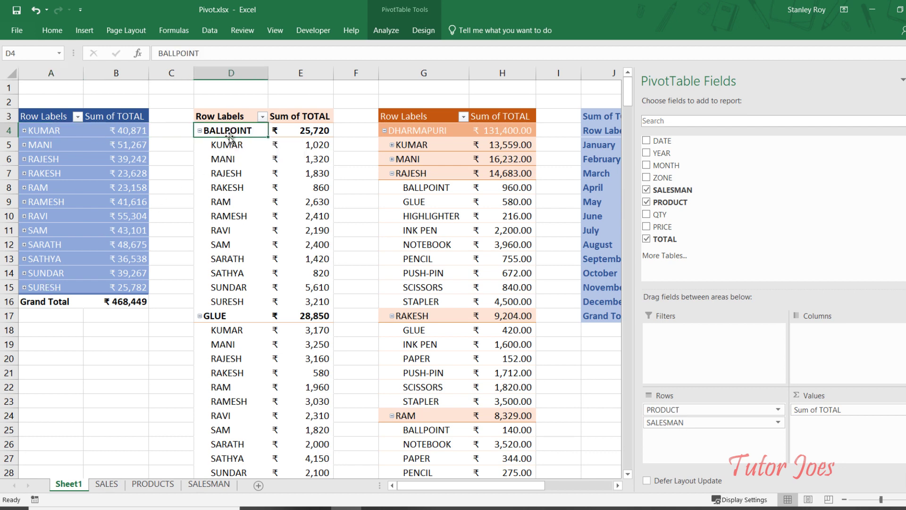
- Collapse the entire PRODUCT field in the second pivot, showing BALLPOINT through STAPLER totals only
{"action": "right_click", "coordinate": [231, 128]}
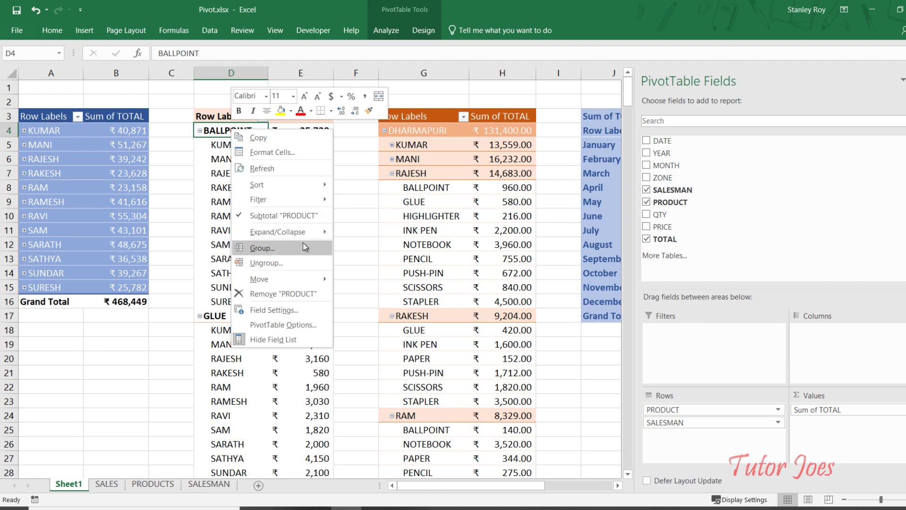
{"action": "mouse_move", "coordinate": [277, 231]}
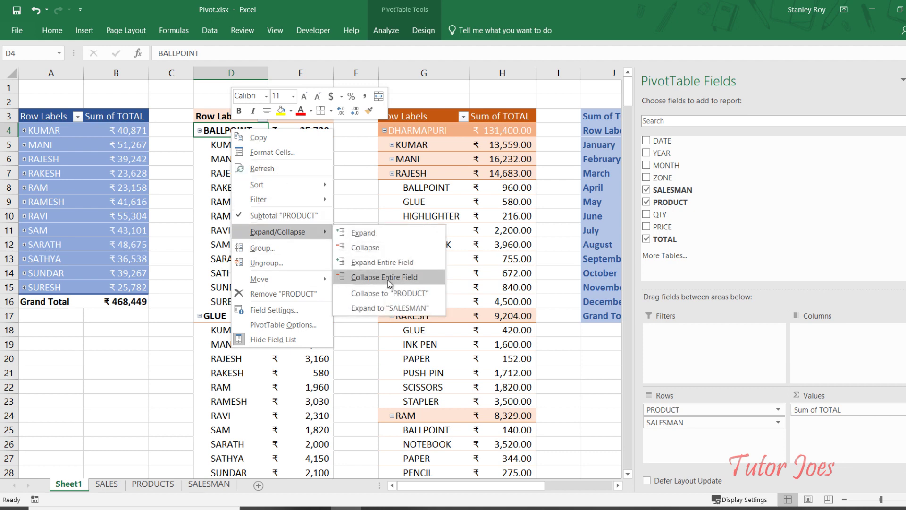
{"action": "left_click", "coordinate": [388, 280]}
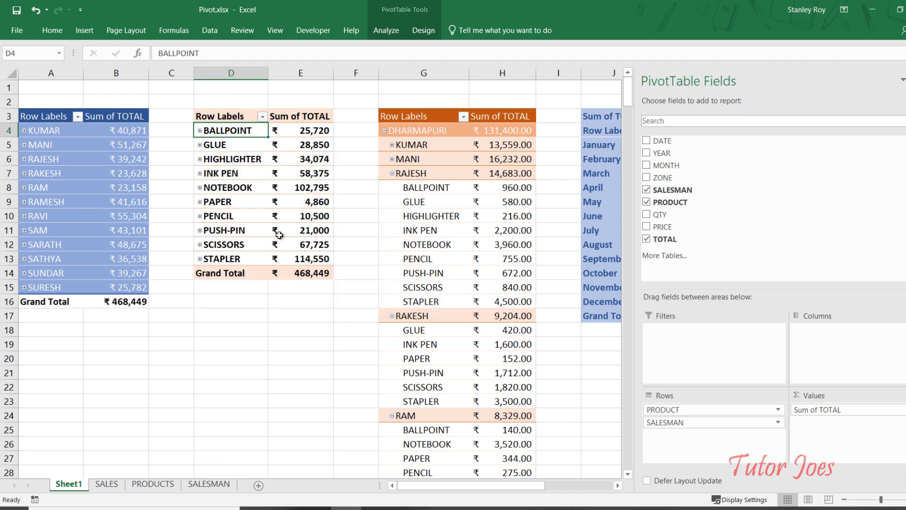
{"action": "left_click", "coordinate": [410, 135]}
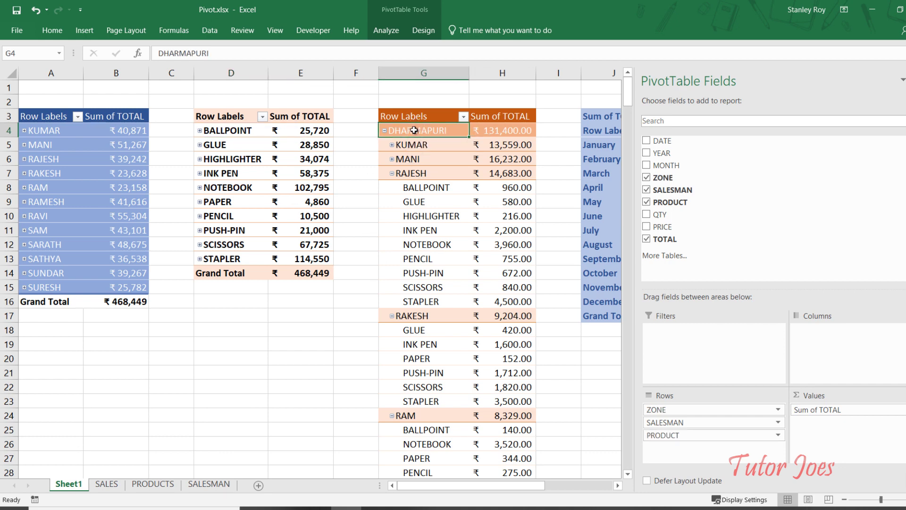
- Collapse the entire SALESMAN field in the zone pivot
{"action": "left_click", "coordinate": [417, 147]}
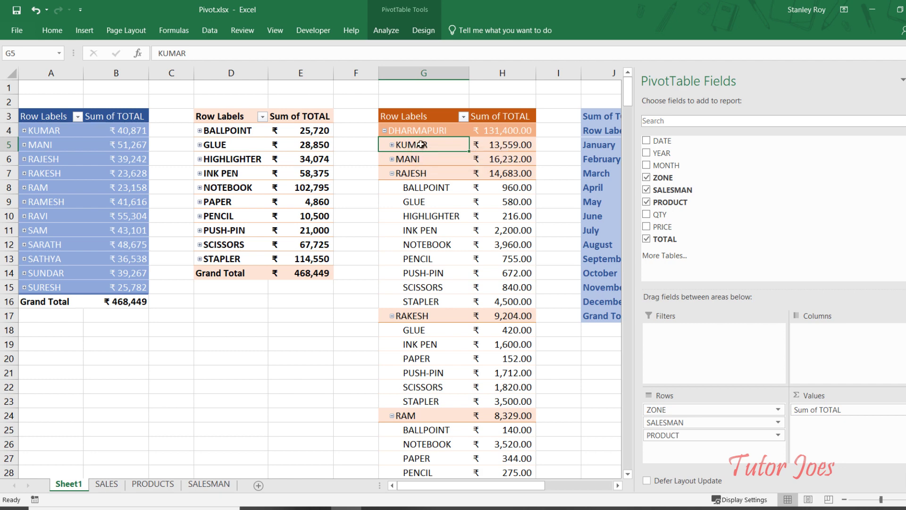
{"action": "right_click", "coordinate": [421, 144]}
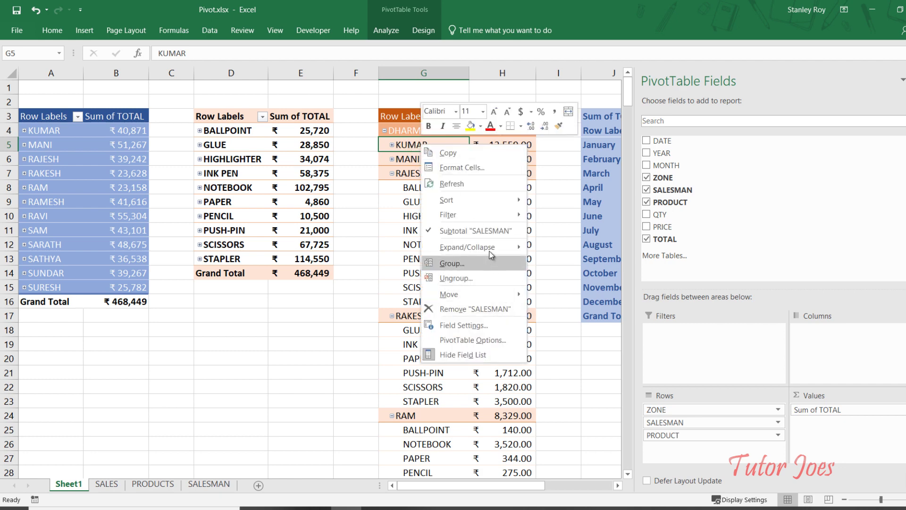
{"action": "left_click", "coordinate": [578, 295]}
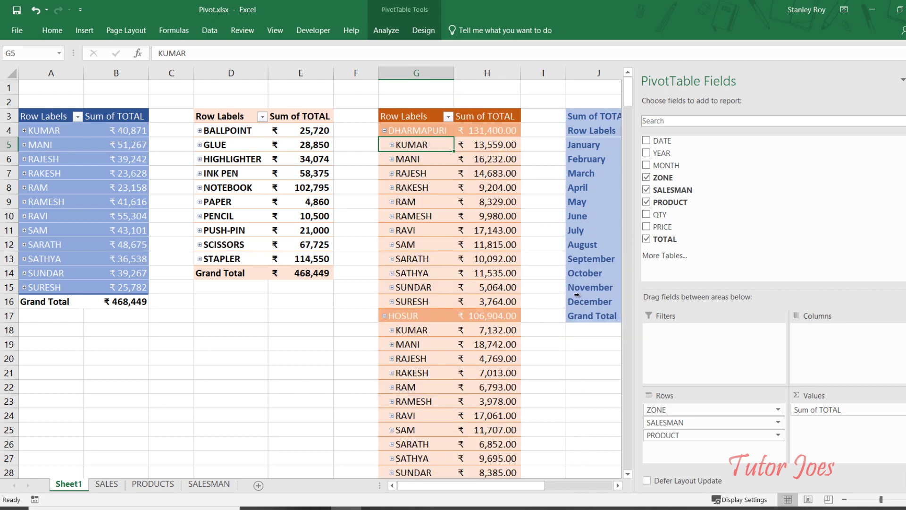
- Collapse the entire ZONE field to four zone totals, checking SALEM expands and collapses
{"action": "left_click", "coordinate": [406, 131]}
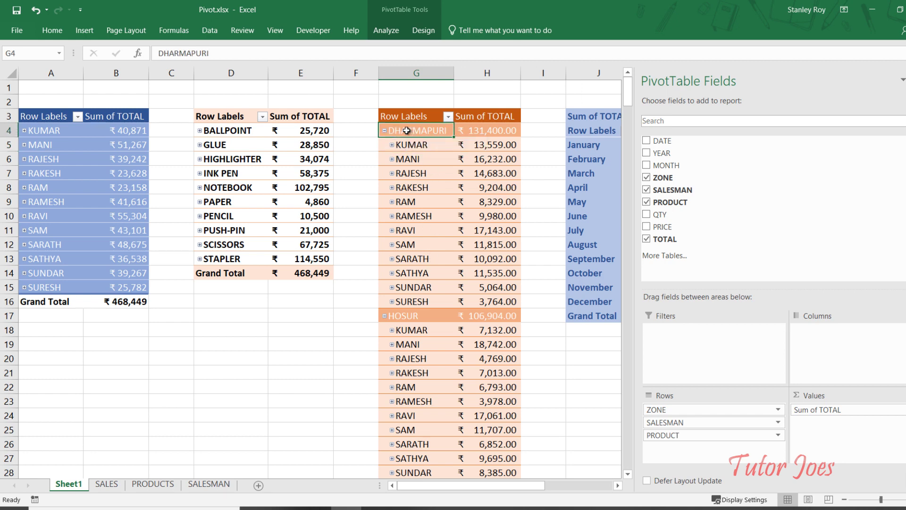
{"action": "right_click", "coordinate": [407, 131]}
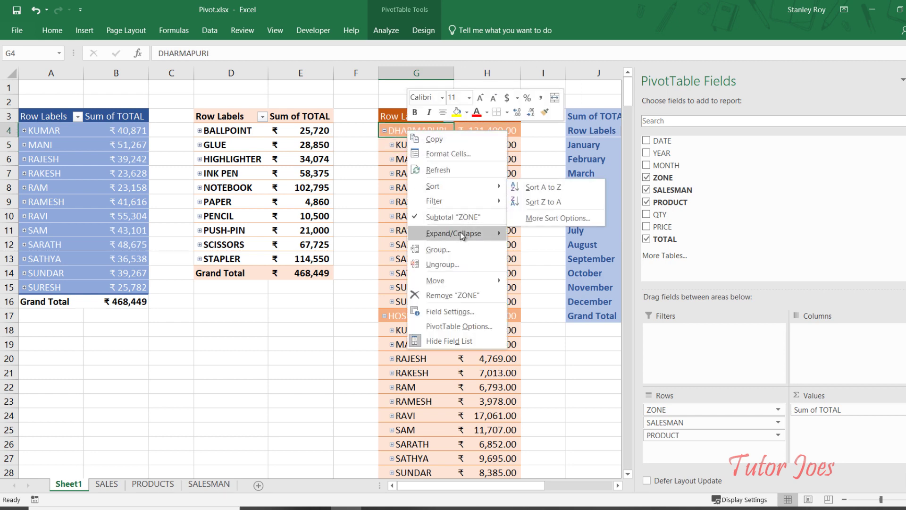
{"action": "mouse_move", "coordinate": [454, 233]}
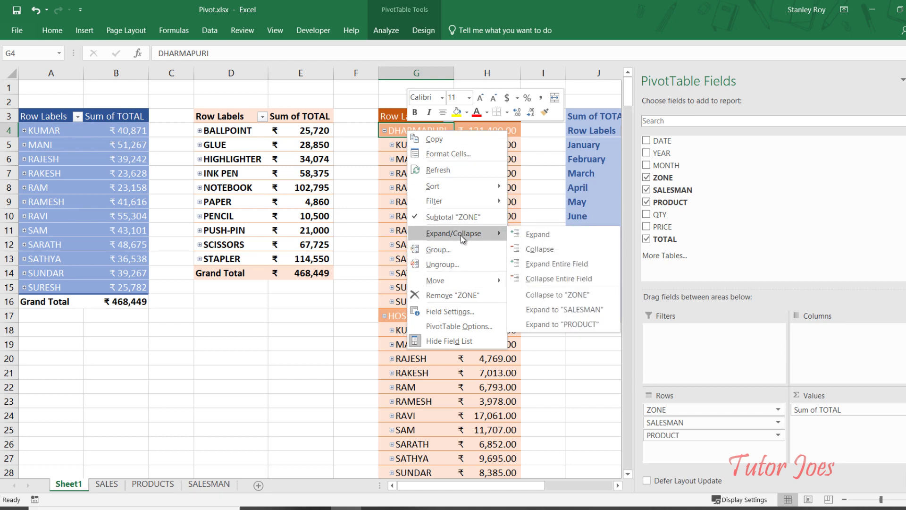
{"action": "left_click", "coordinate": [558, 279]}
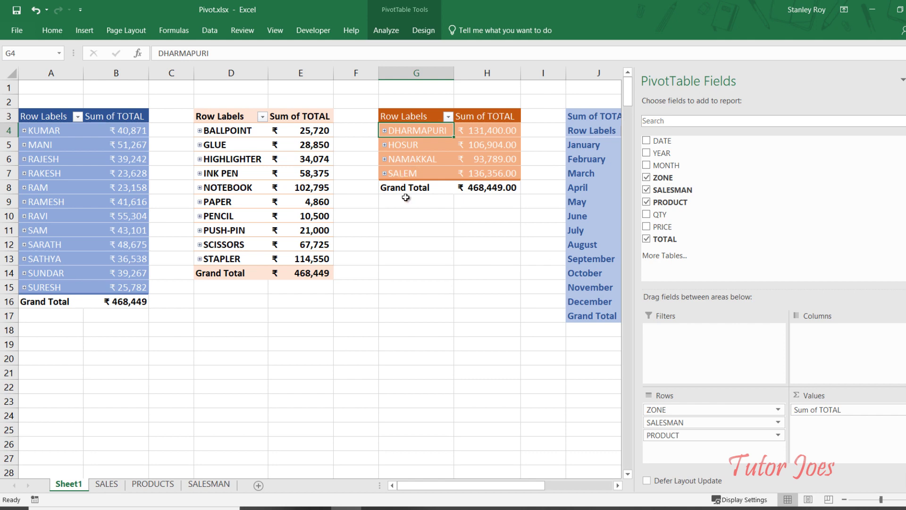
{"action": "left_click", "coordinate": [385, 174]}
{"action": "left_click", "coordinate": [385, 173]}
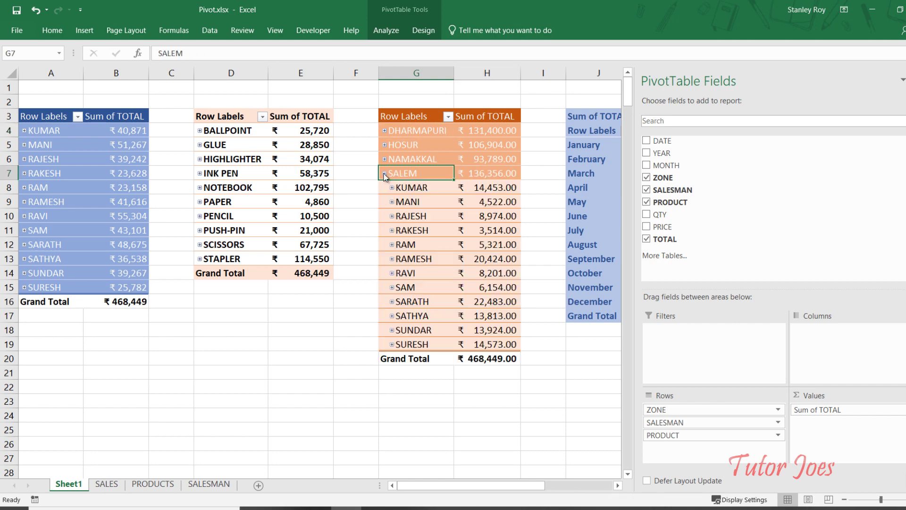
{"action": "left_click", "coordinate": [385, 174]}
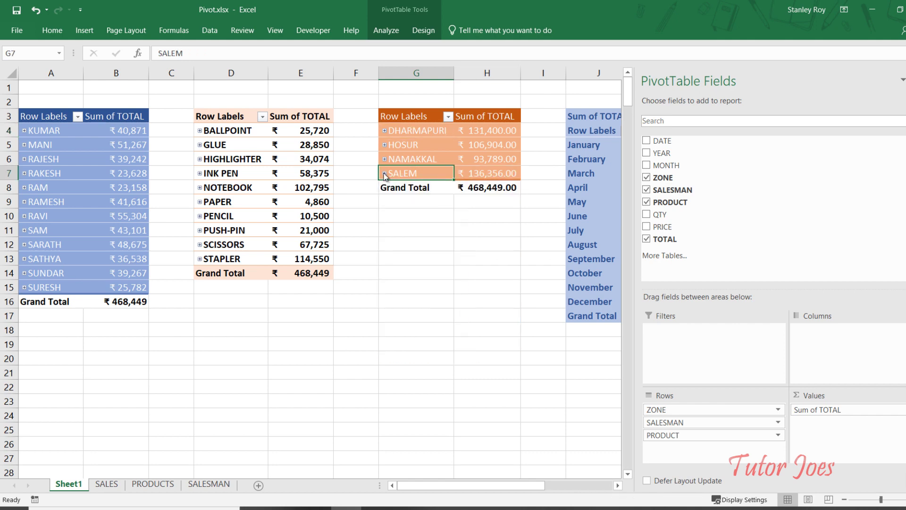